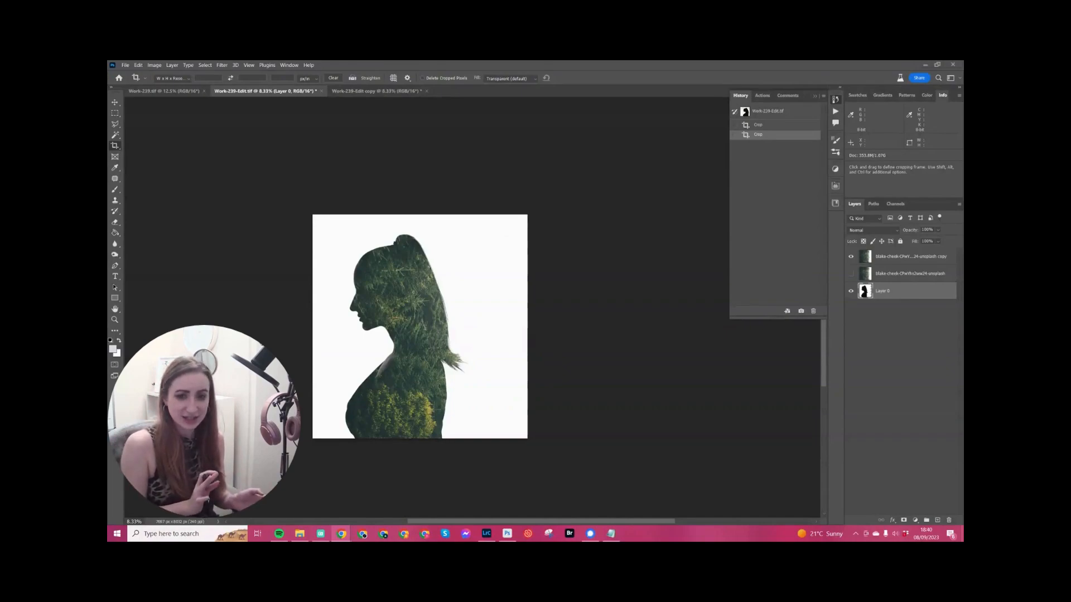
- Shift the visible forest layer over the silhouette and delete the hidden forest layer above Layer 0
click(310, 390)
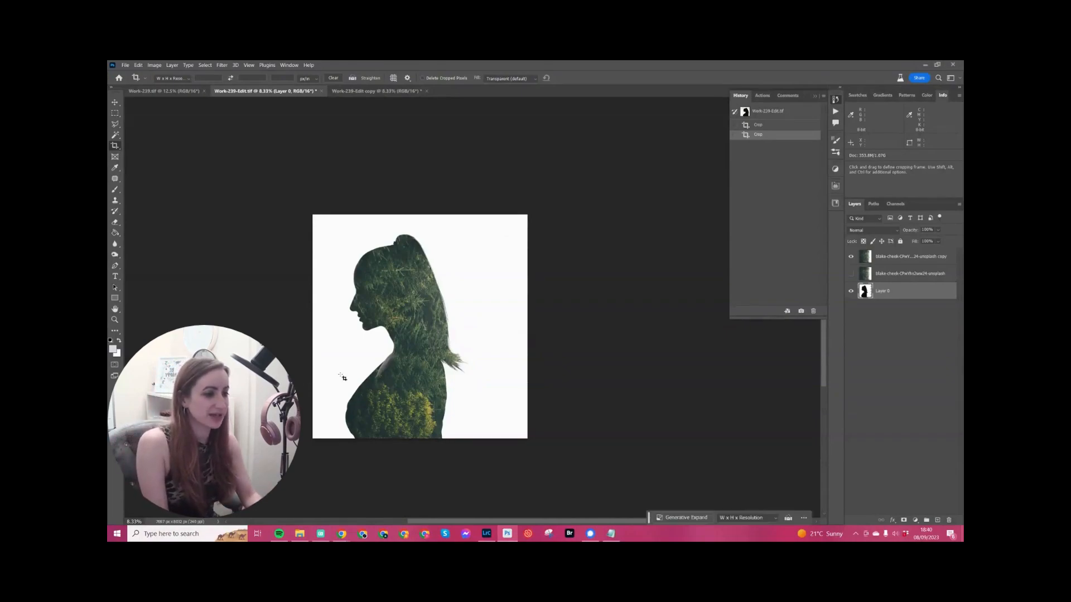
key(v)
drag(420, 328, 397, 290)
click(878, 277)
key(Delete)
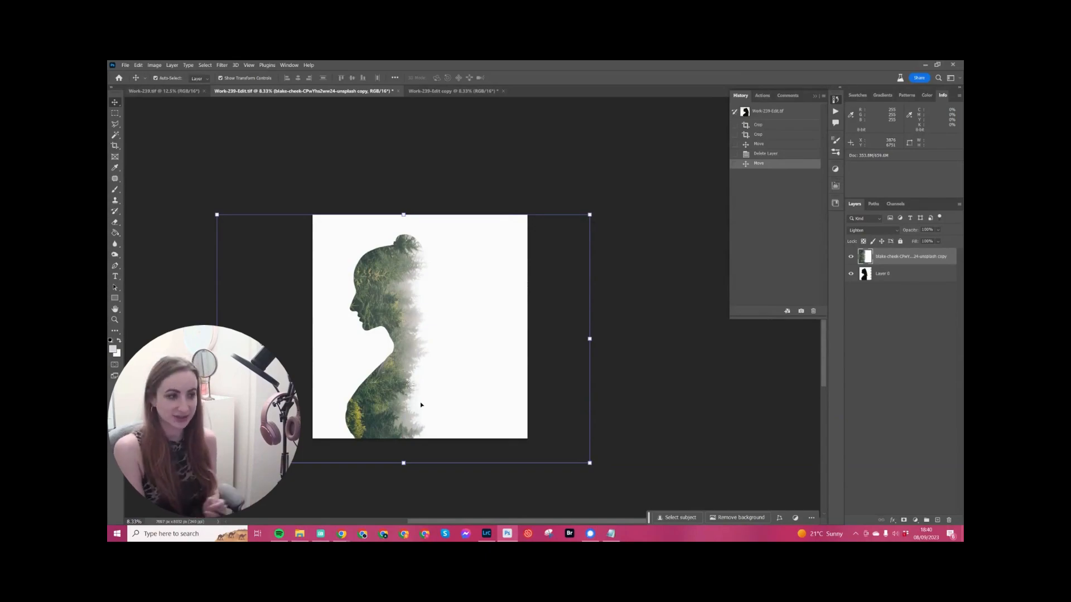
- Reposition the Lighten forest layer so trees fill the silhouette and the misty edge falls along the hair and back
drag(421, 405, 475, 405)
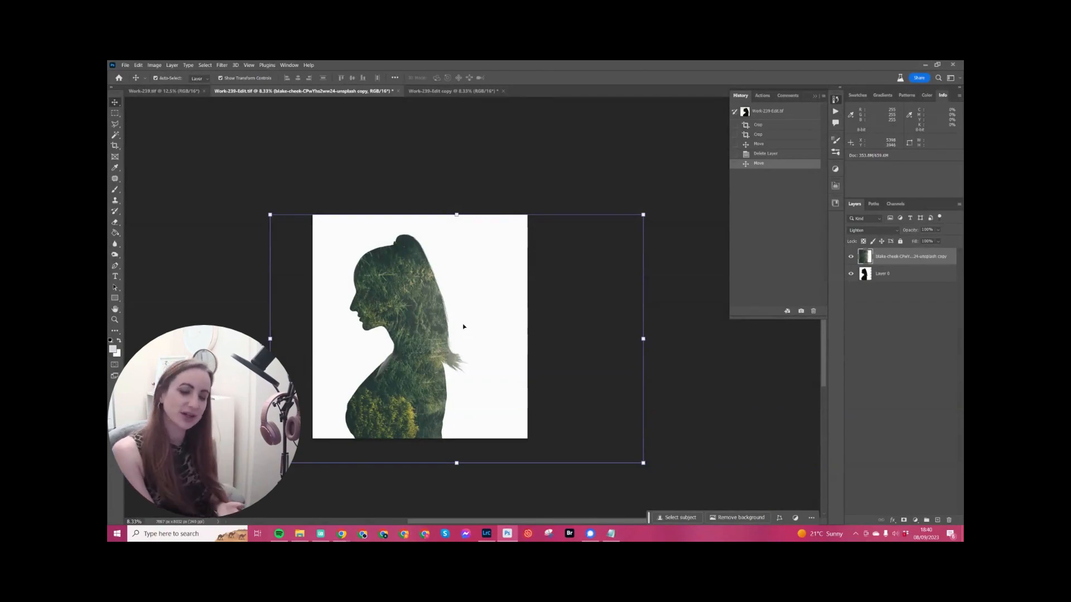
drag(416, 296, 399, 300)
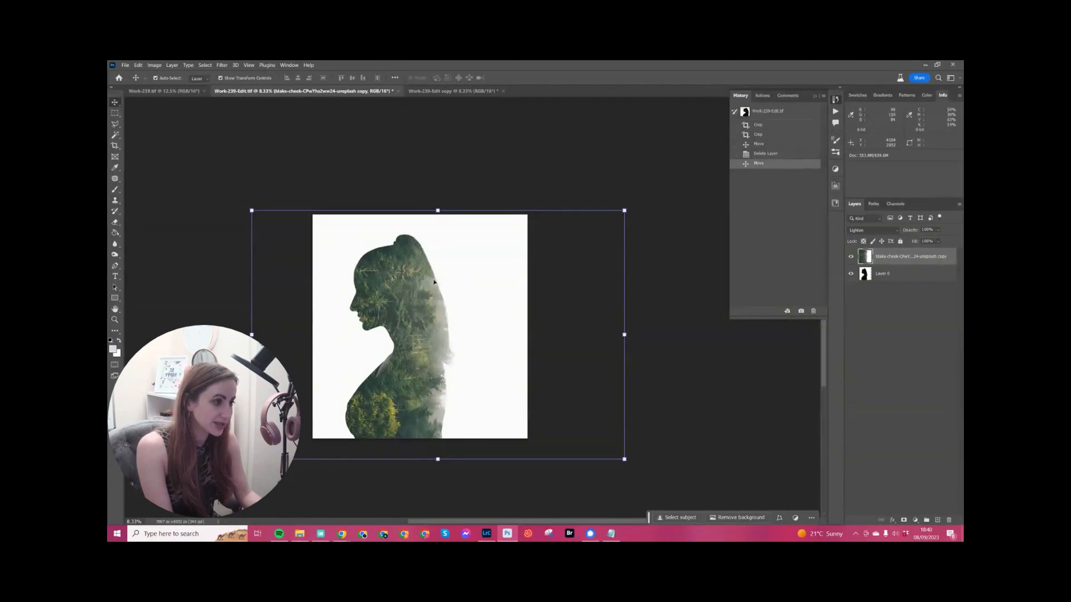
drag(416, 305, 375, 322)
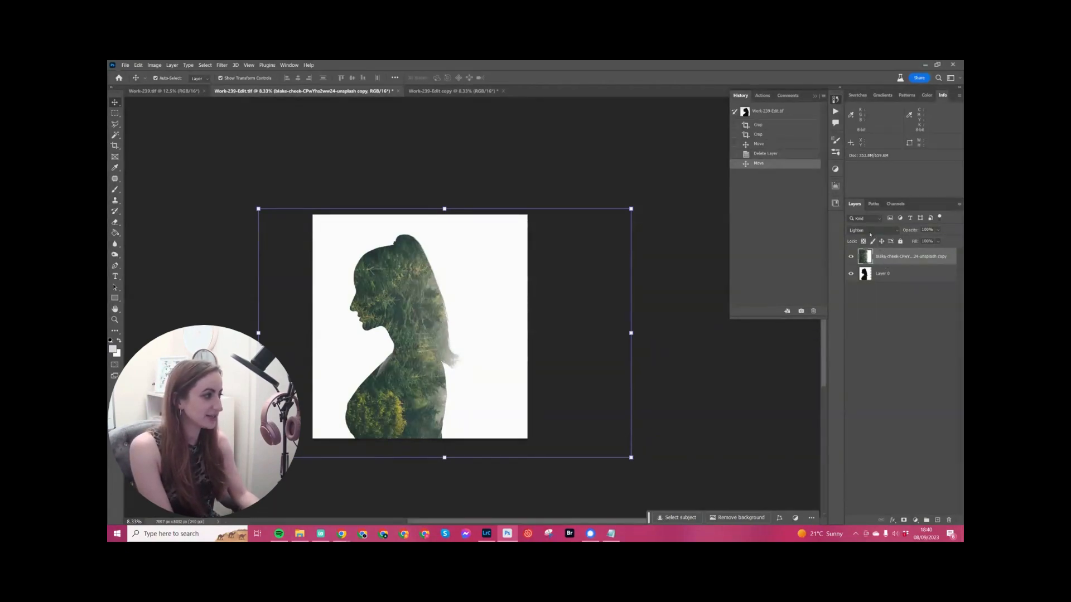
- Compare the silhouette with and without the forest layer, and duplicate that forest layer
click(851, 257)
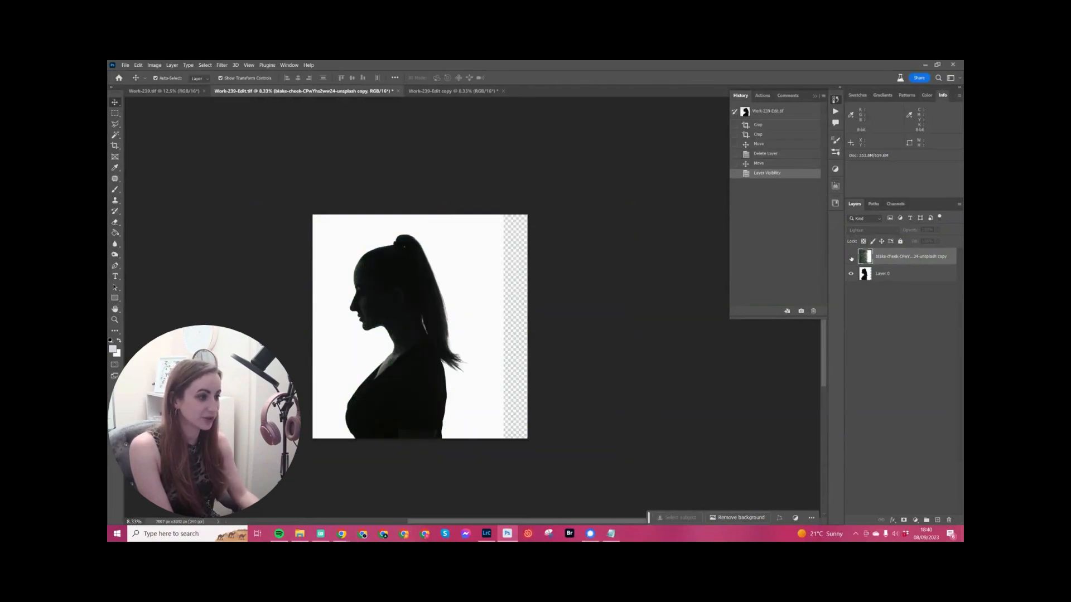
click(851, 257)
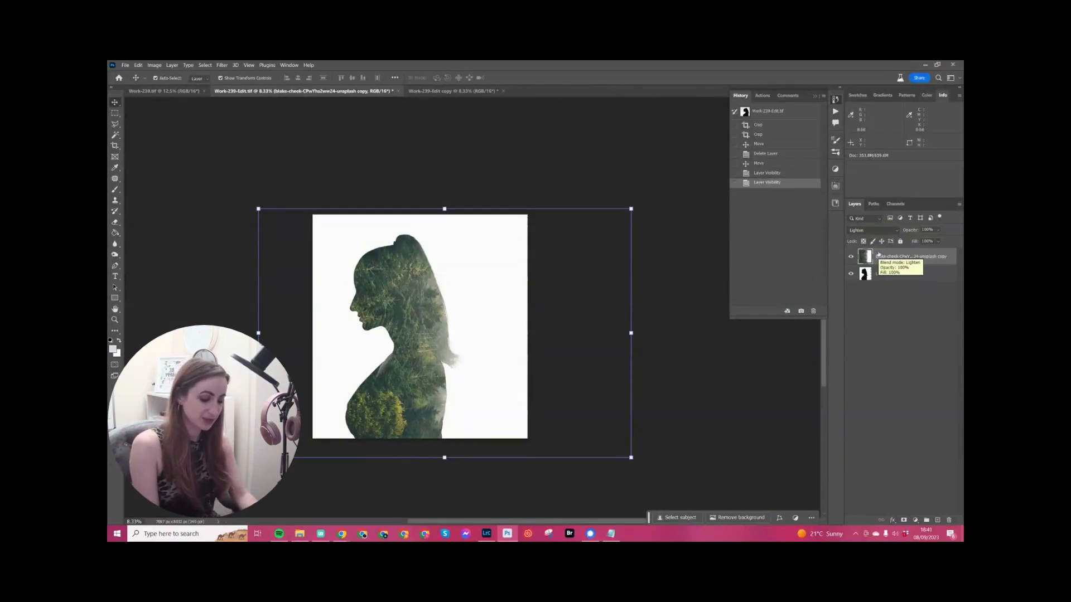
key(ctrl+j)
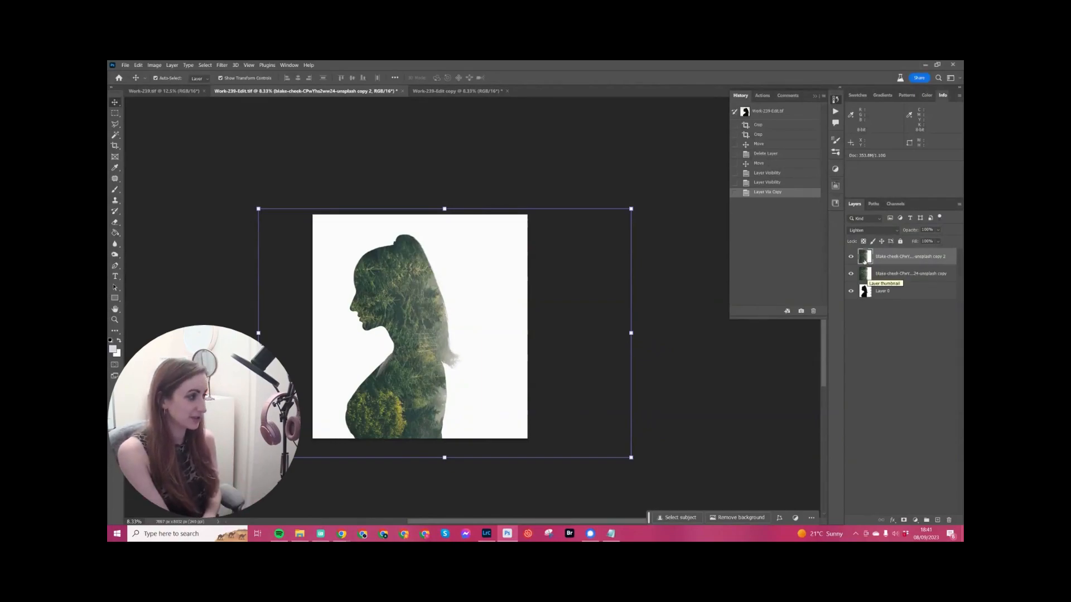
click(850, 257)
click(850, 257)
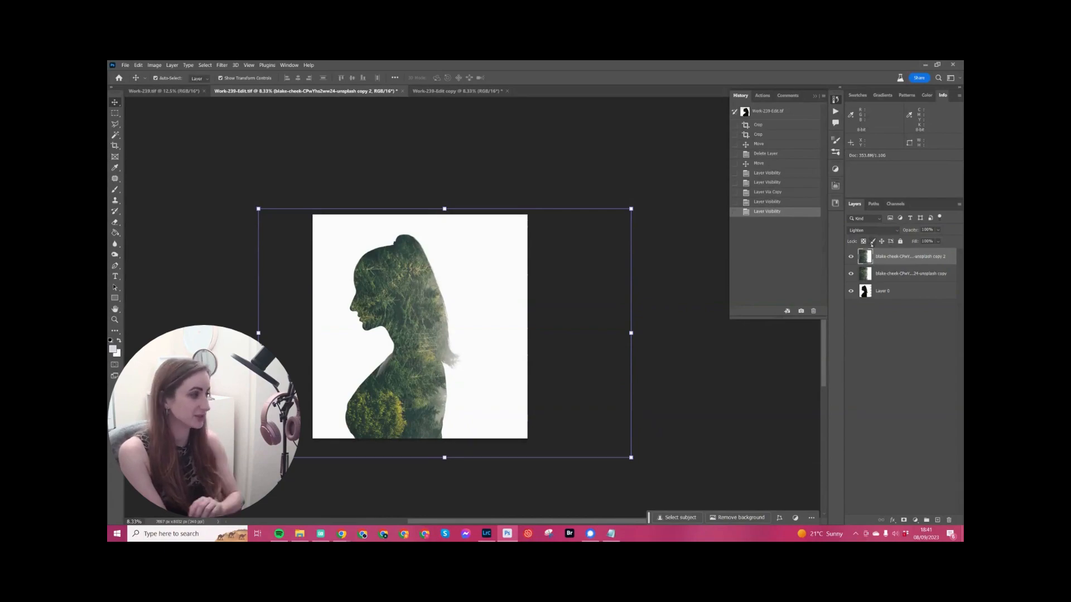
- Set the duplicated forest layer's blend mode to Normal and give it an inverted, all-black layer mask
click(873, 231)
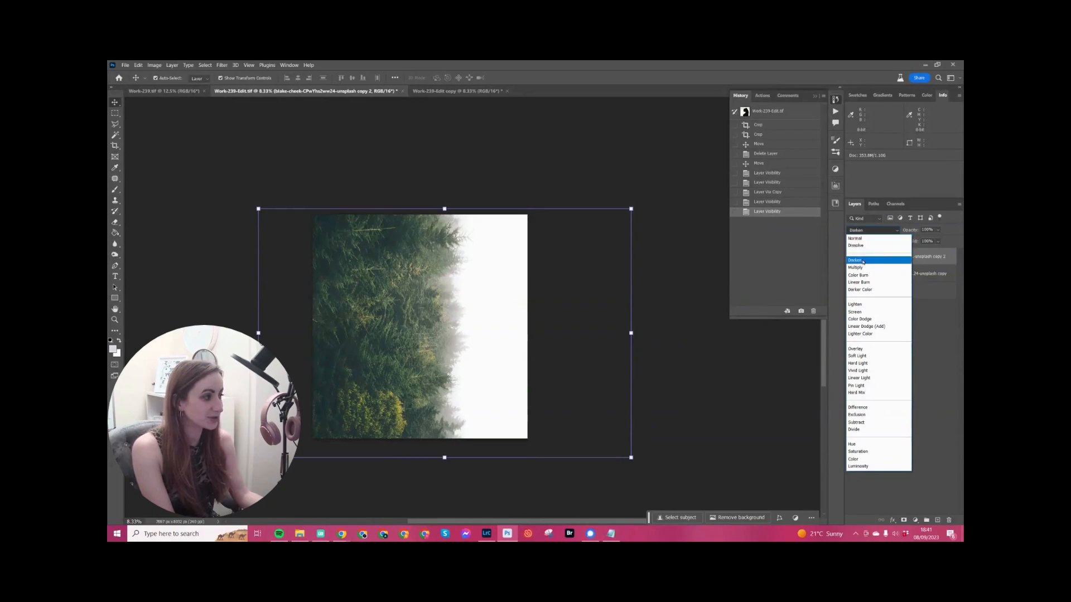
click(862, 239)
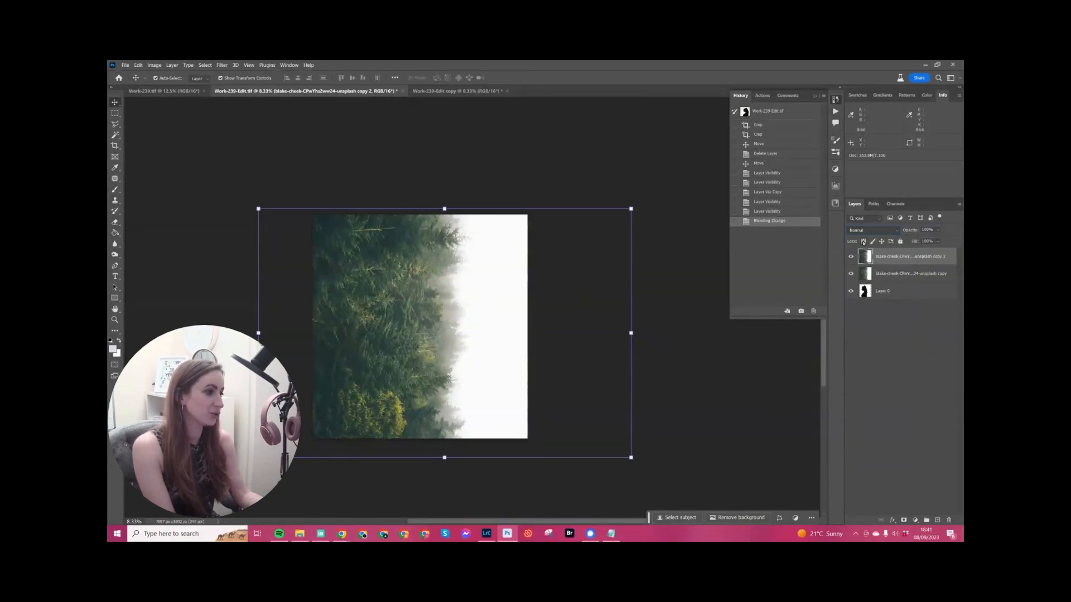
click(852, 257)
click(852, 258)
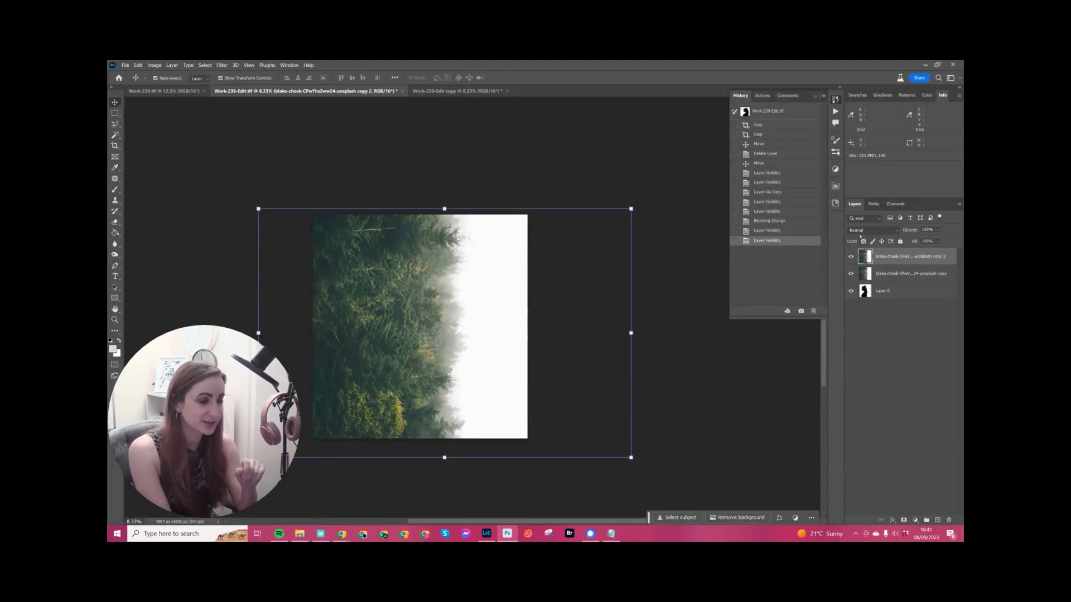
click(903, 521)
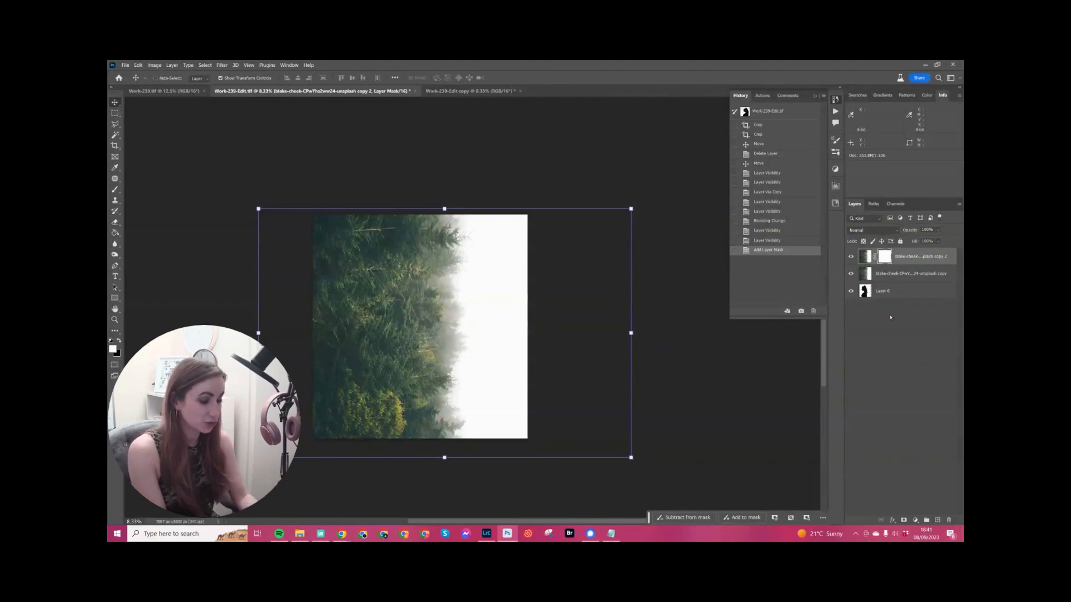
key(ctrl+i)
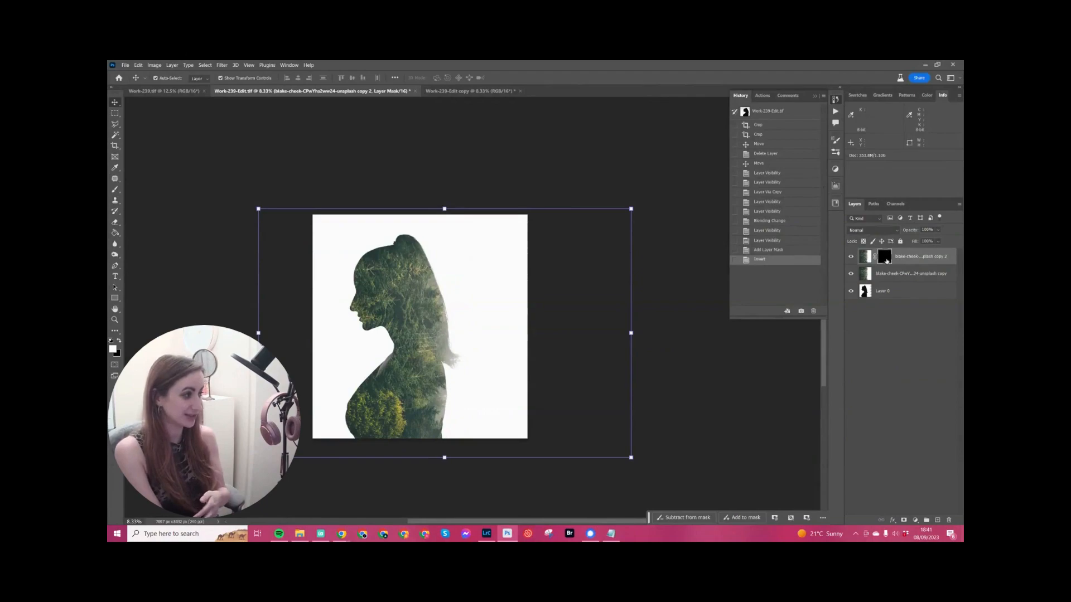
- Brush white on the duplicate's mask behind the head, hair and back to reveal the trees beyond the silhouette
key(b)
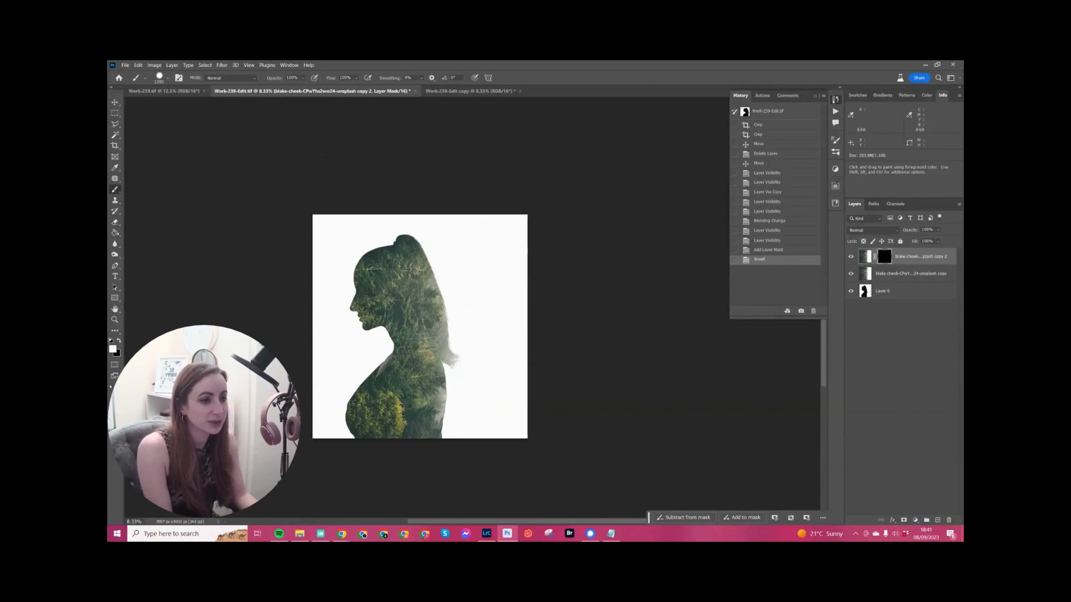
mouse_move(446, 296)
mouse_down()
mouse_move(431, 268)
mouse_move(446, 323)
mouse_move(443, 441)
mouse_move(471, 385)
mouse_move(479, 432)
mouse_move(469, 263)
mouse_move(450, 250)
mouse_move(443, 262)
mouse_move(447, 252)
mouse_move(425, 242)
mouse_move(459, 231)
mouse_move(432, 222)
mouse_move(417, 234)
mouse_move(423, 274)
mouse_move(460, 261)
mouse_move(466, 209)
mouse_up()
drag(463, 213, 432, 421)
drag(397, 239, 410, 237)
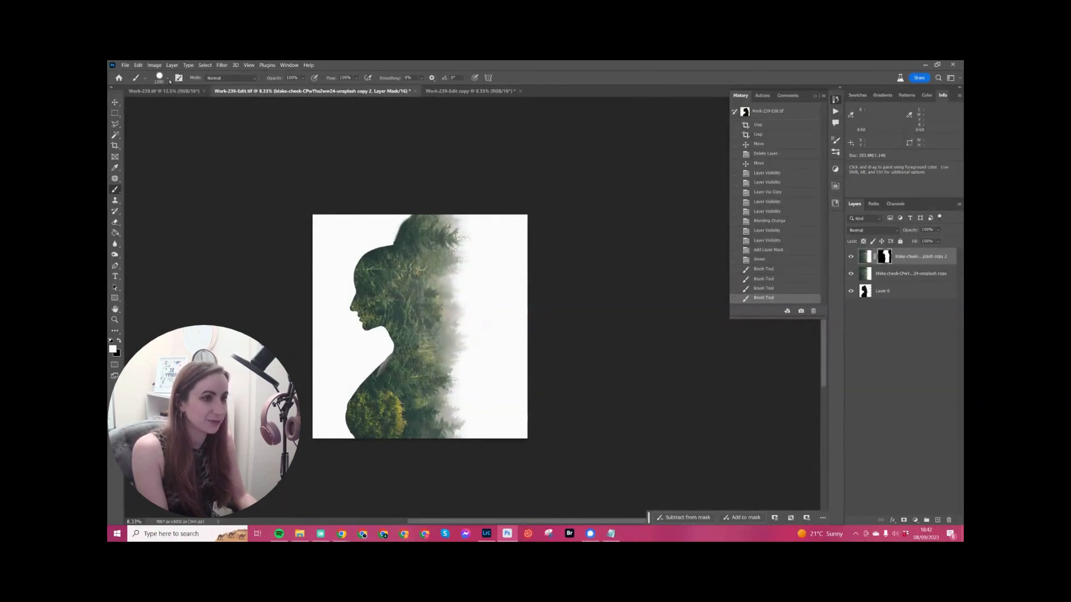
- Increase the brush hardness and paint more white on the mask around the hair bun
click(168, 79)
drag(172, 123, 196, 121)
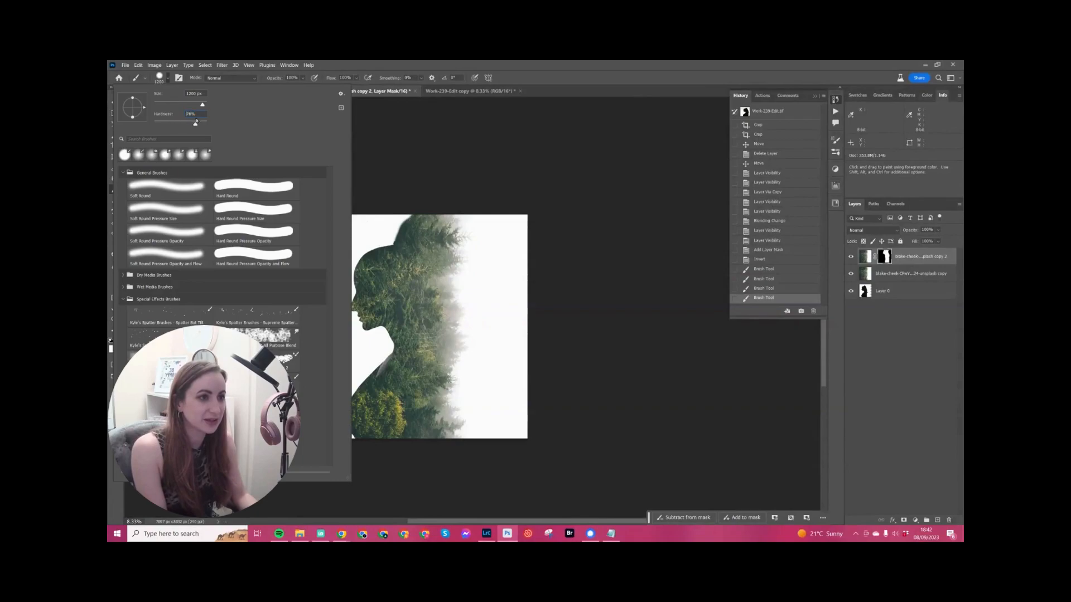
click(409, 262)
mouse_move(412, 253)
mouse_down()
mouse_move(429, 216)
mouse_move(417, 235)
mouse_up()
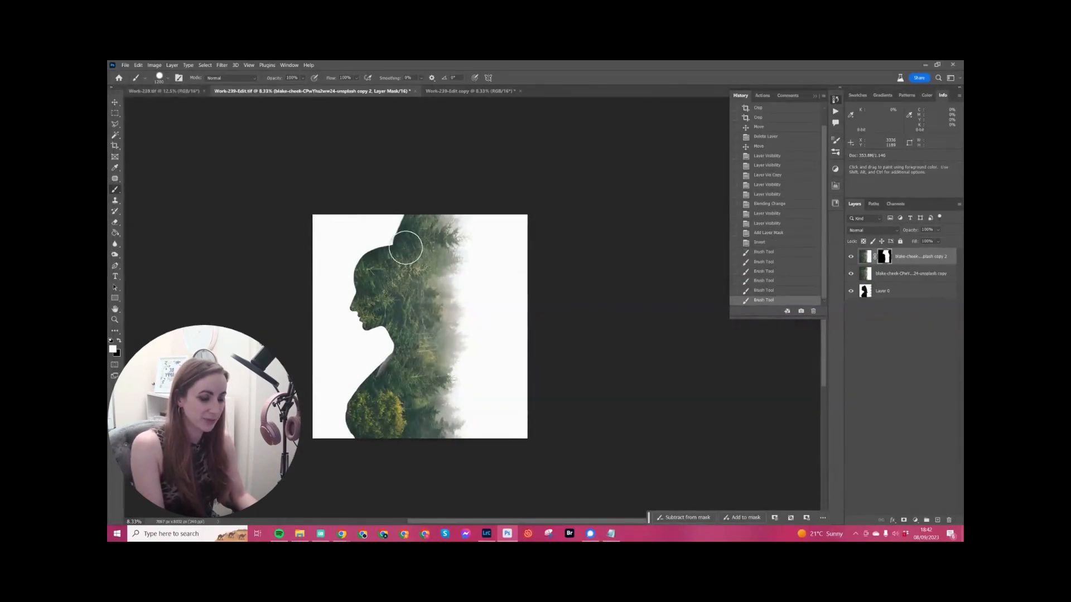
- Refine the mask above the head, painting black to hide the trees over the bun and behind it
key(v)
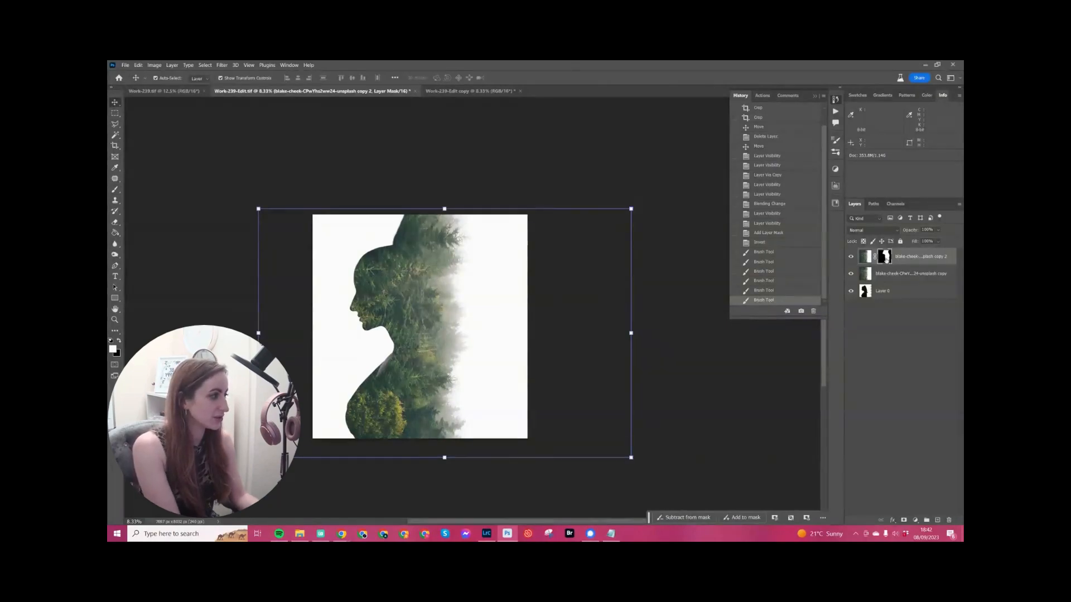
key(b)
drag(383, 235, 398, 226)
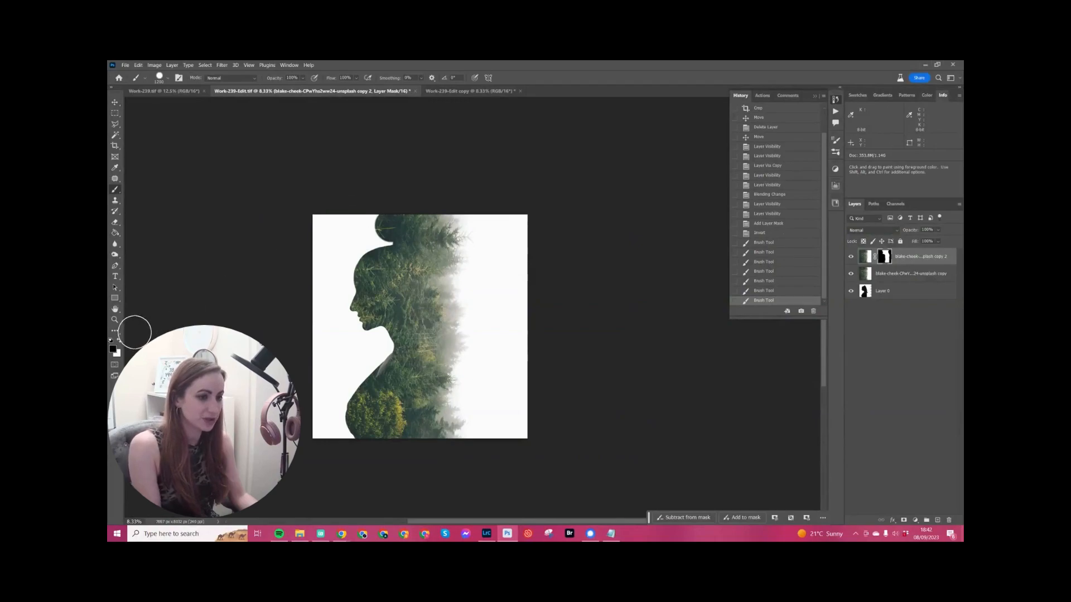
mouse_move(389, 223)
mouse_down()
mouse_move(396, 210)
mouse_move(473, 215)
mouse_move(432, 229)
mouse_move(492, 246)
mouse_up()
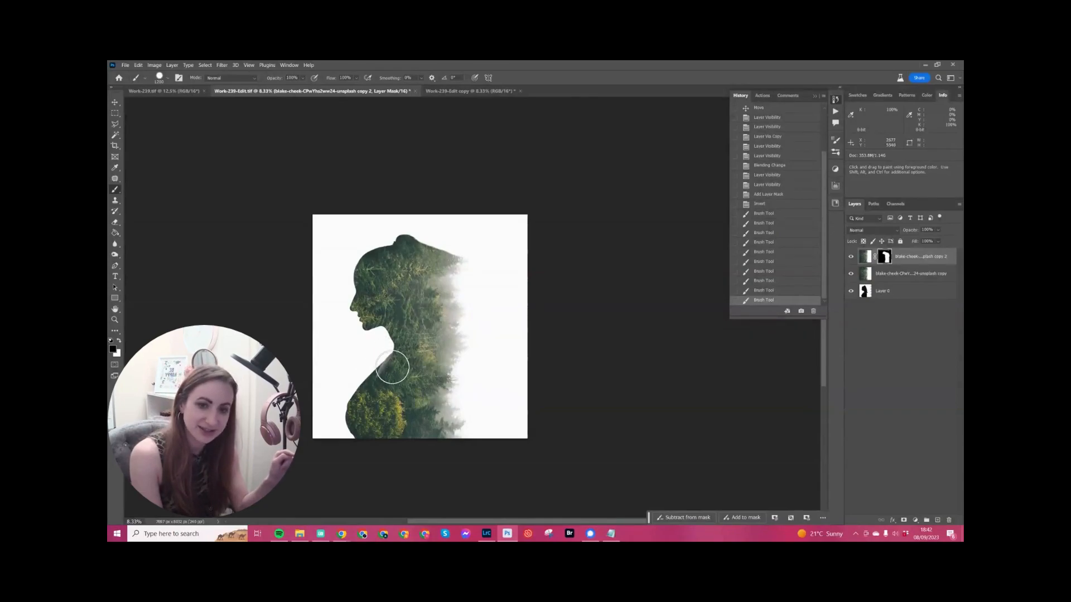
- Use the Burn tool on Layer 0 to darken the light patch along the neck and collar edge
key(ctrl+plus)
key(ctrl+plus)
key(ctrl+plus)
drag(347, 404, 601, 255)
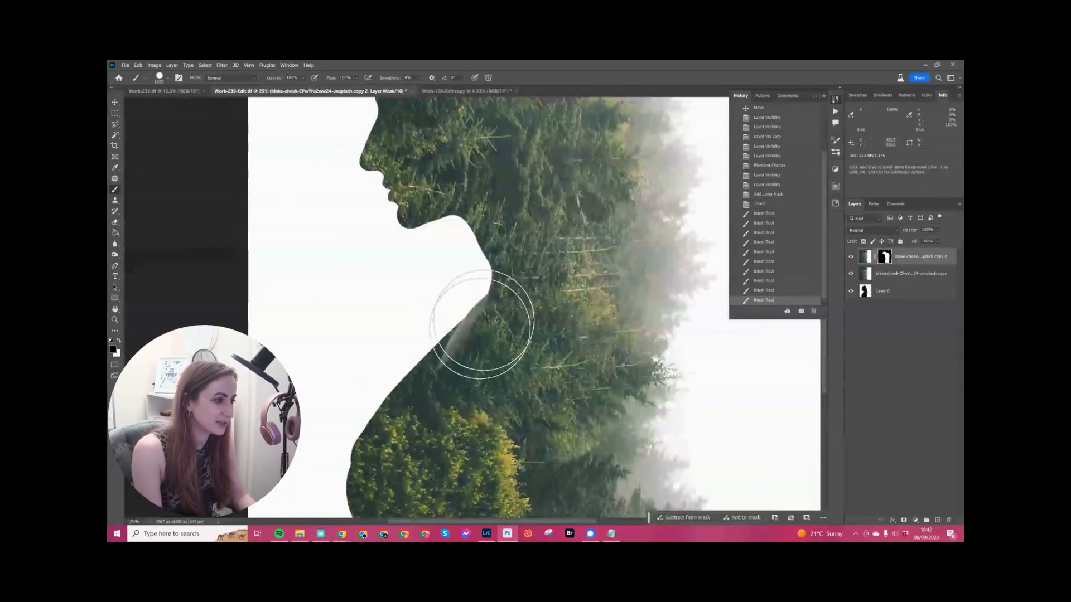
click(889, 292)
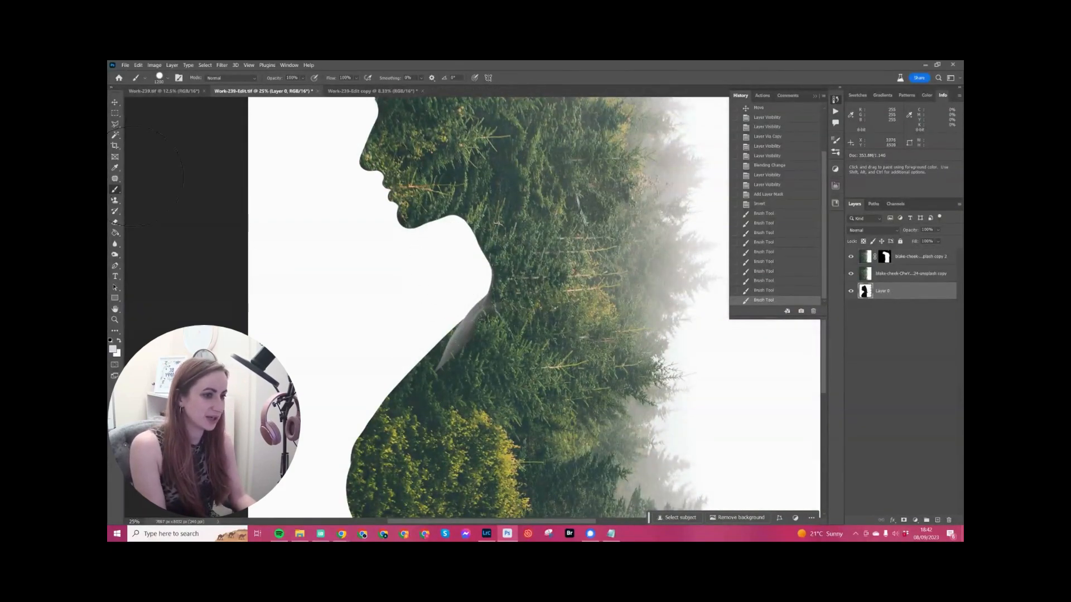
right_click(115, 254)
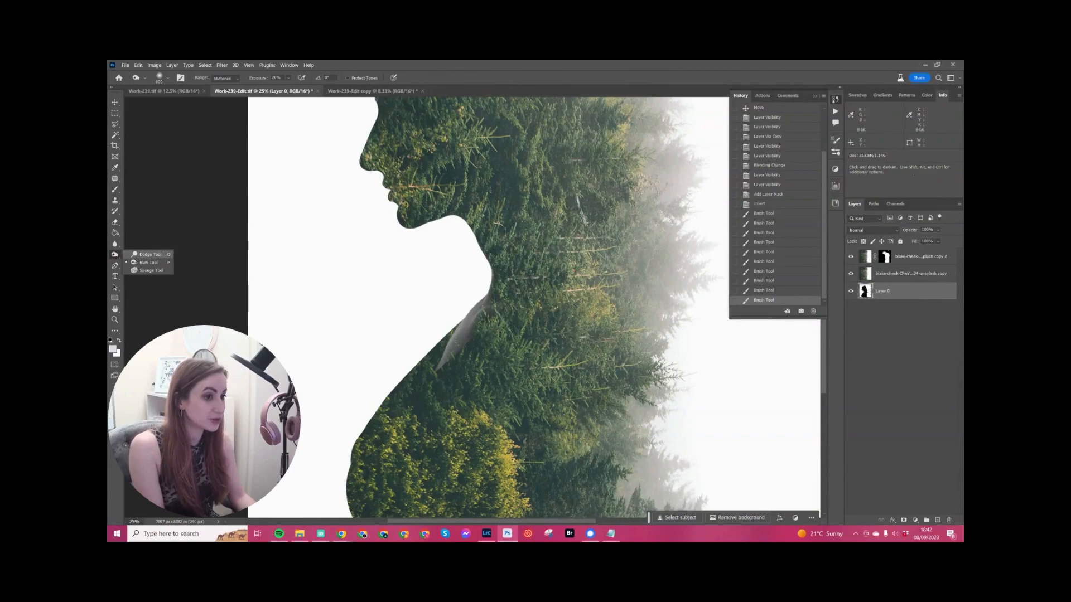
click(148, 263)
mouse_move(473, 305)
mouse_down()
mouse_move(450, 351)
mouse_move(470, 299)
mouse_up()
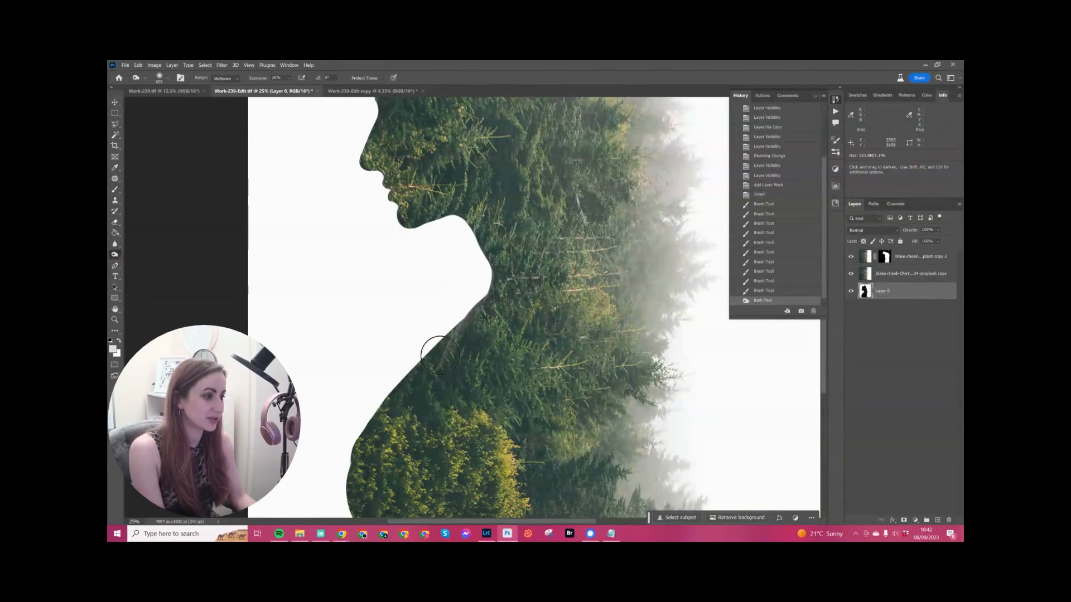
- Burn further areas of Layer 0 across the neck, hair and shoulder to even out the silhouette's dark tones
mouse_move(511, 246)
mouse_down()
mouse_move(530, 205)
mouse_move(561, 182)
mouse_move(586, 239)
mouse_up()
mouse_move(572, 161)
mouse_down()
mouse_move(594, 244)
mouse_move(562, 185)
mouse_up()
drag(410, 425, 454, 281)
key(ctrl+0)
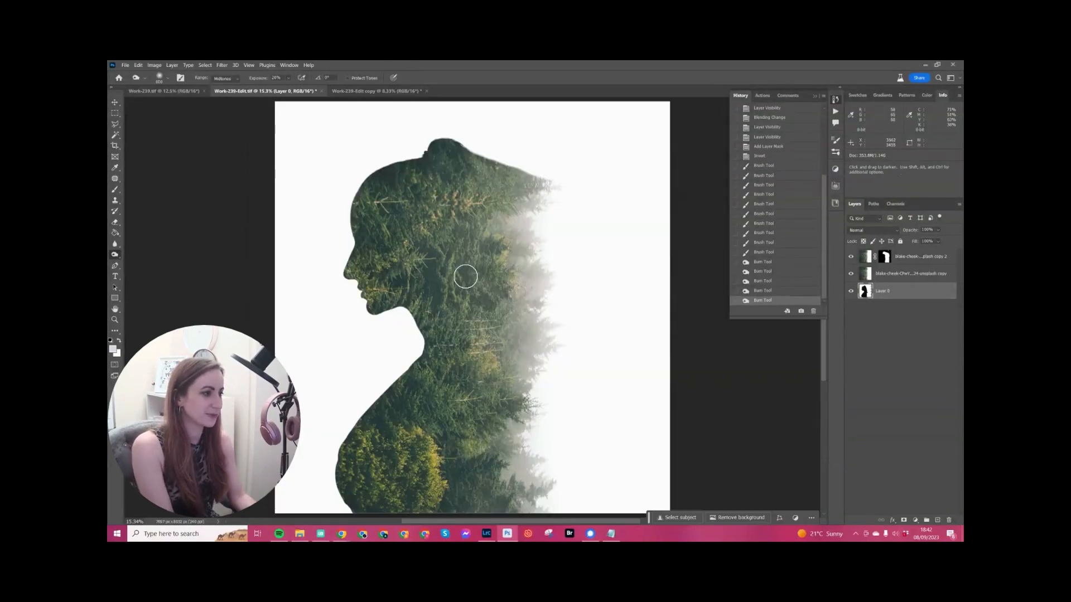
- Toggle the masked forest duplicate's visibility repeatedly to compare the image with and without the extended trees
click(851, 257)
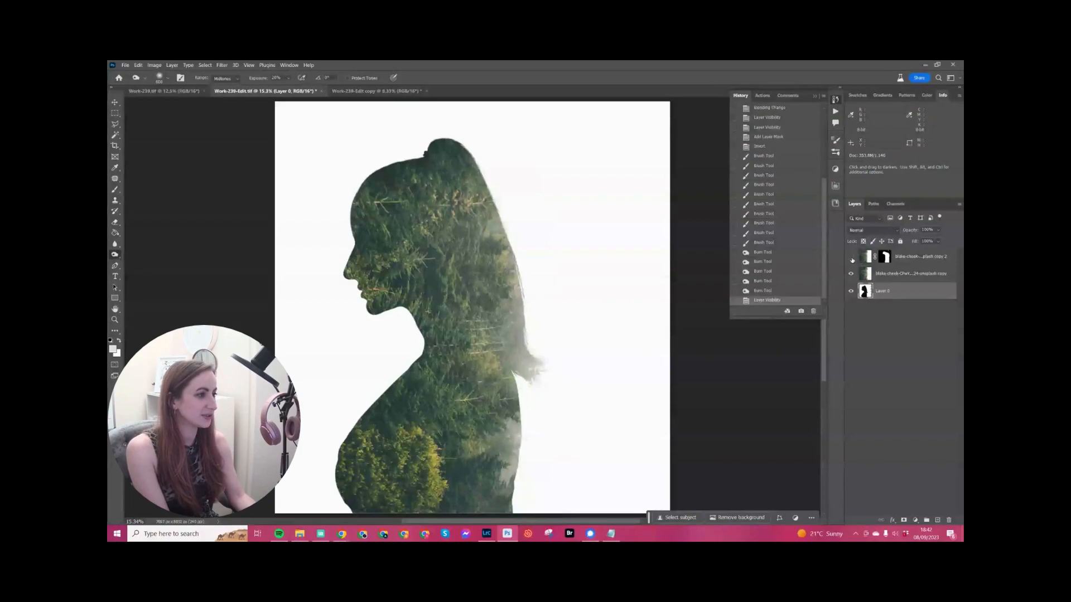
click(851, 257)
click(851, 258)
click(851, 258)
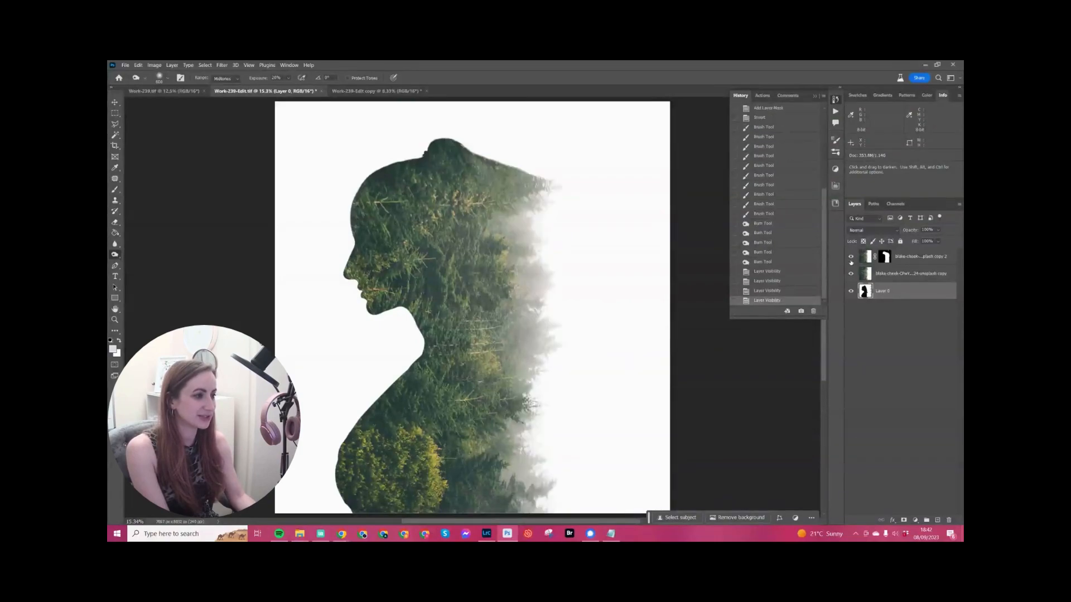
click(851, 258)
click(851, 258)
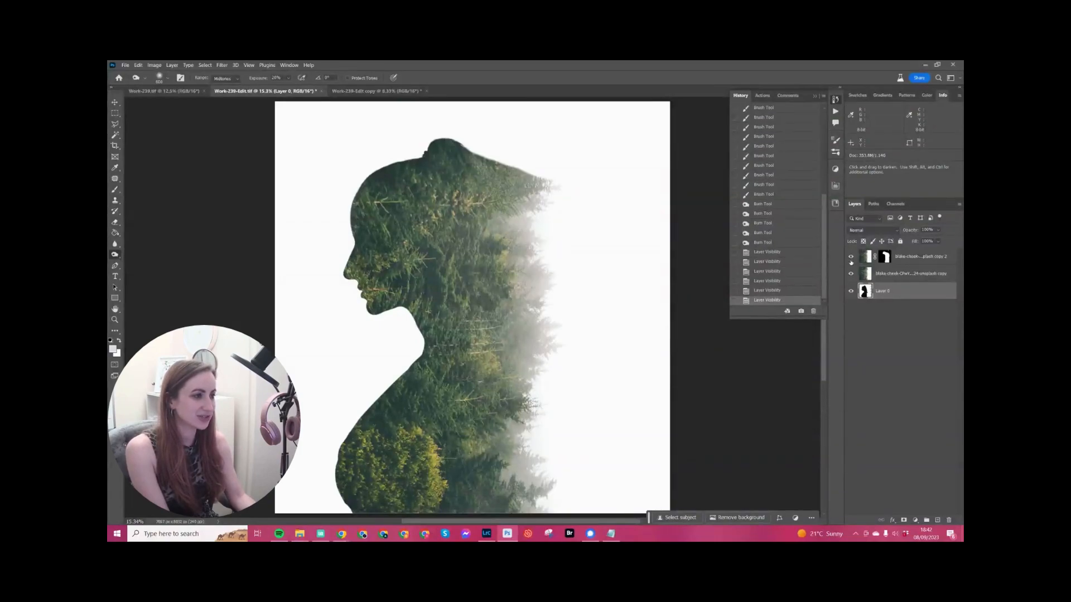
click(851, 257)
click(851, 258)
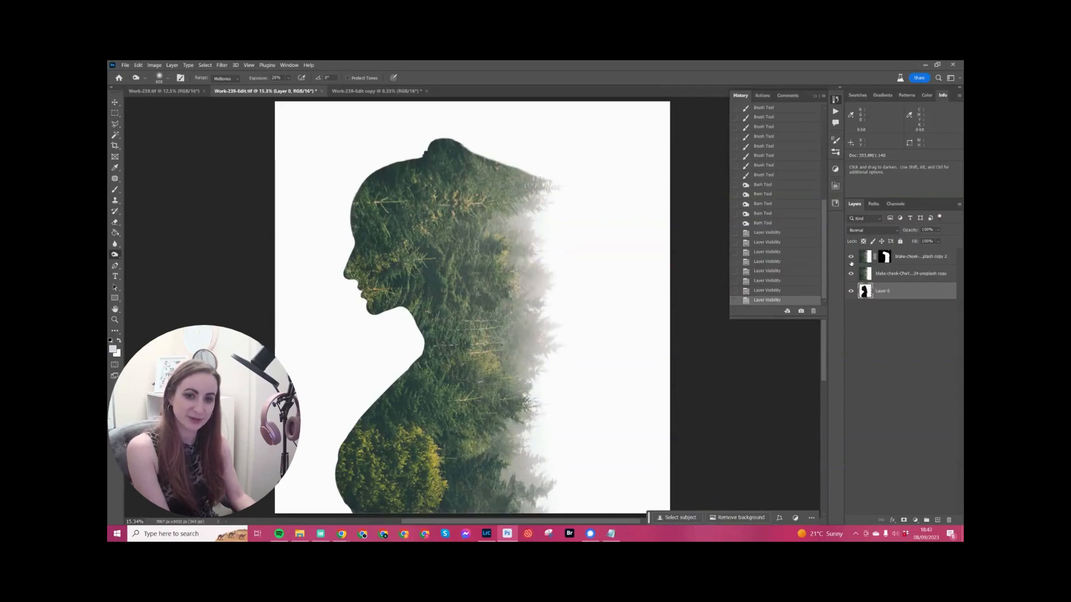
- Try reduced opacities on the Lighten forest layer below the masked duplicate, and return it to 100%
key(ctrl+minus)
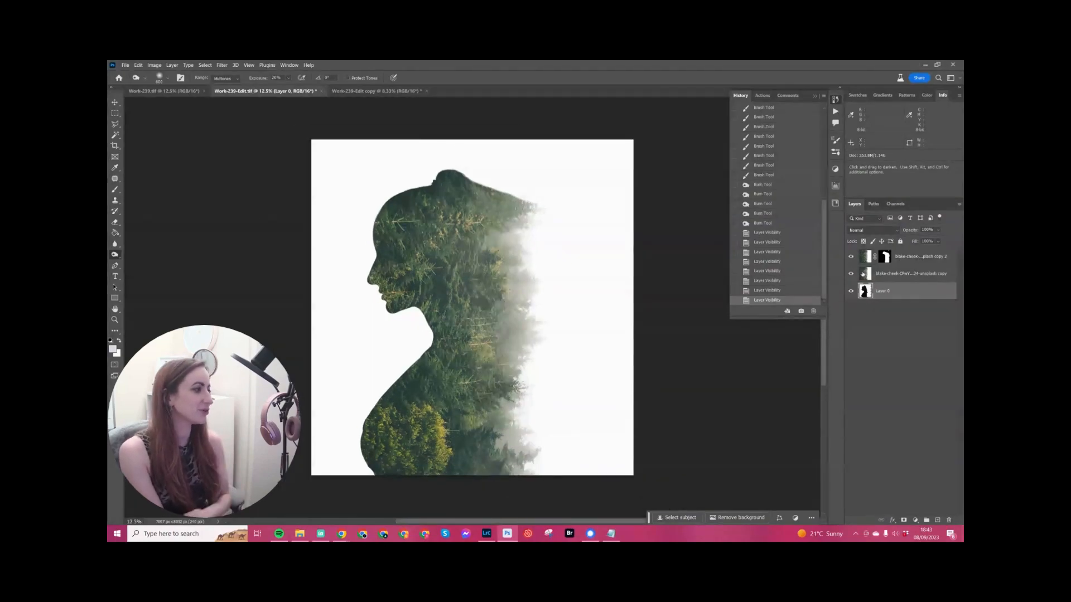
click(882, 275)
click(938, 230)
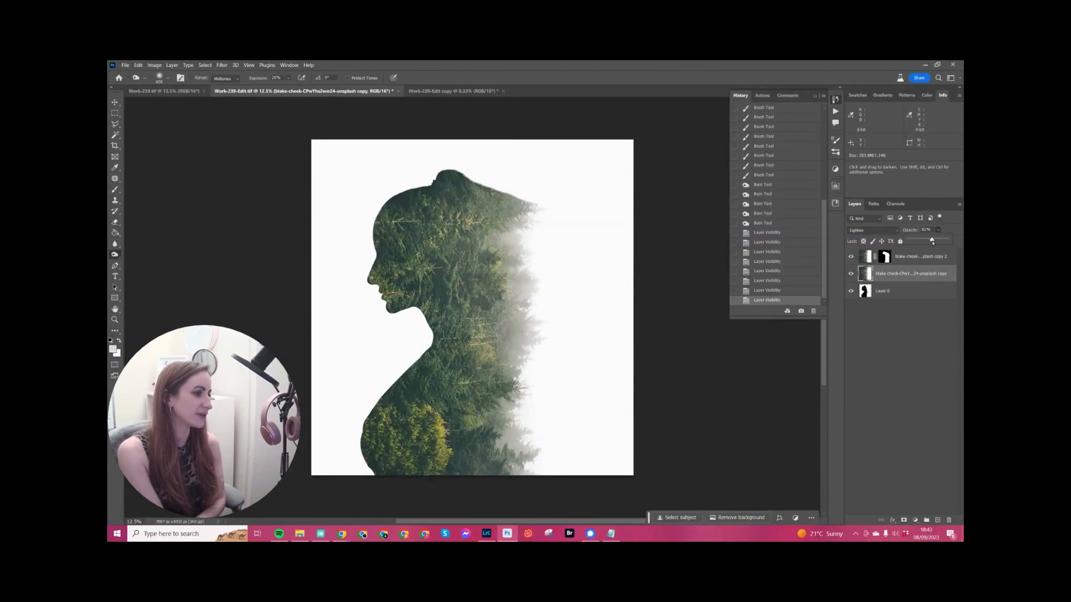
drag(931, 242, 932, 241)
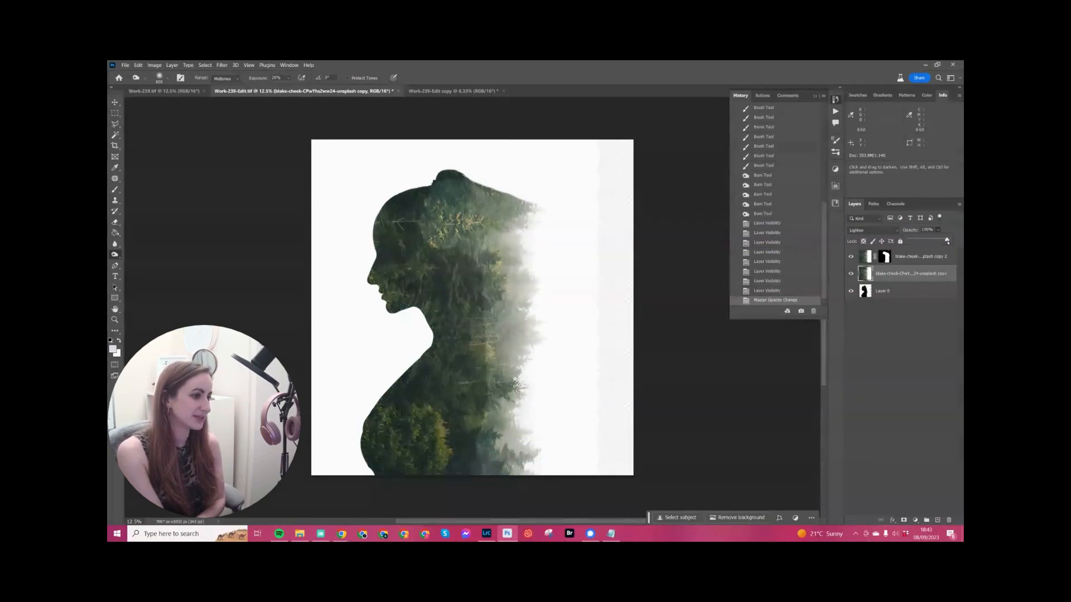
drag(923, 245, 920, 243)
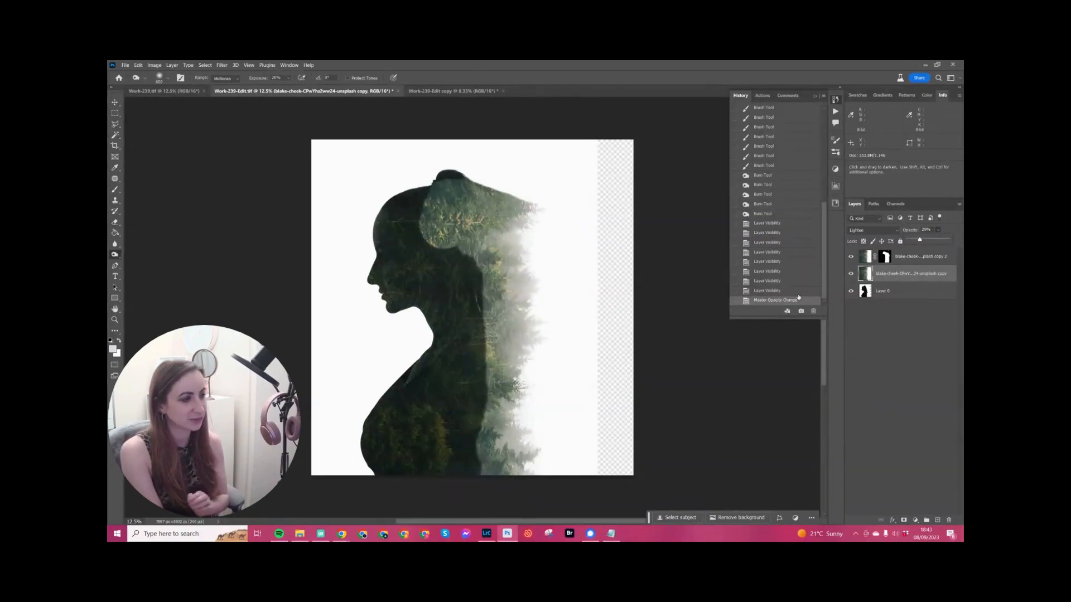
drag(935, 241, 949, 241)
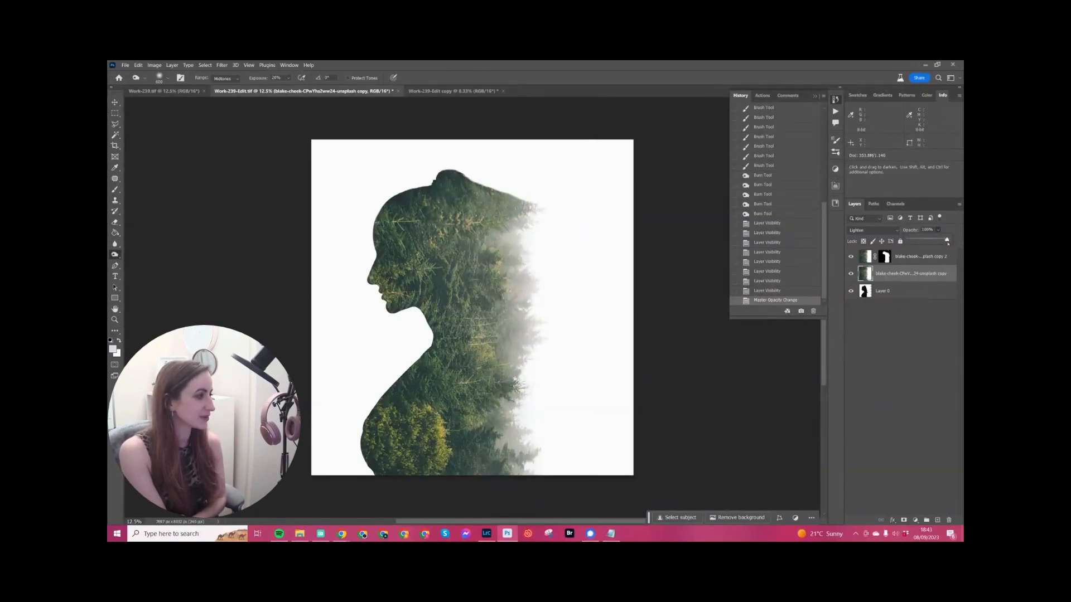
- Hide both forest layers one after the other to review the bare silhouette, and show them again
click(850, 257)
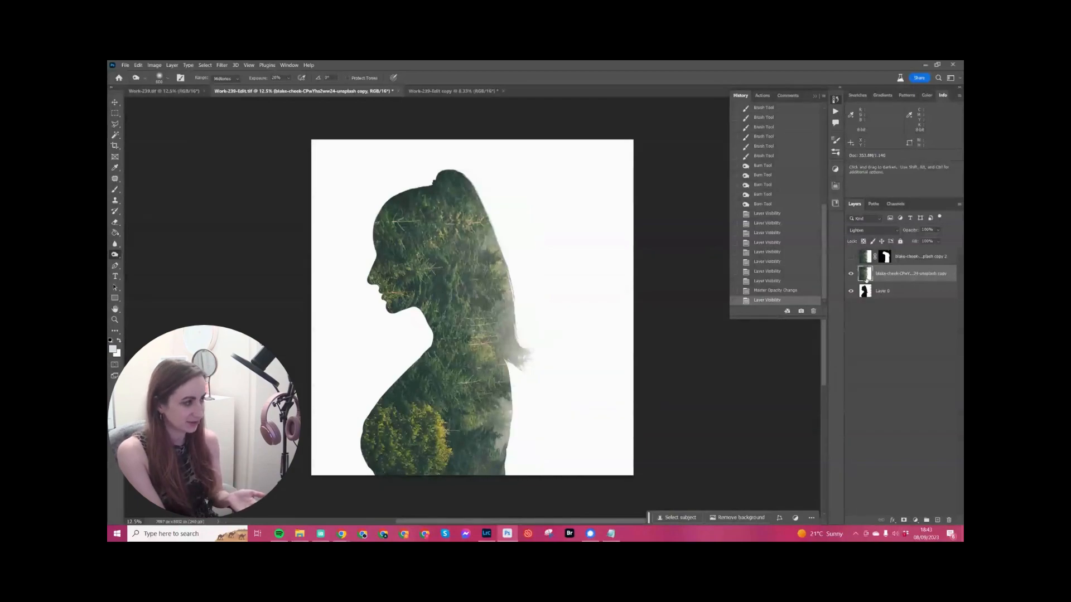
click(850, 275)
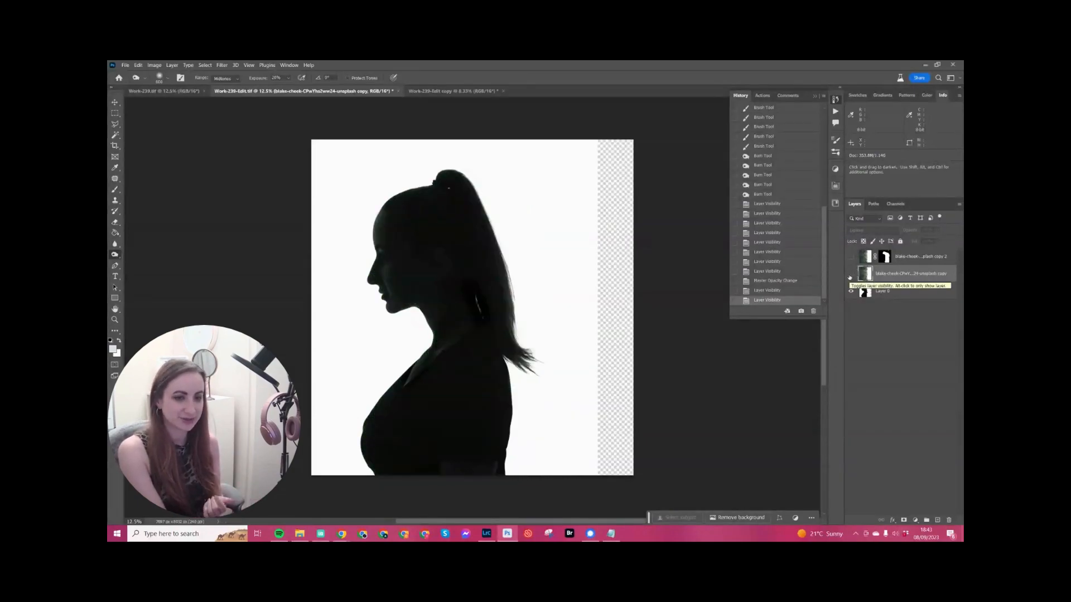
click(850, 273)
click(850, 256)
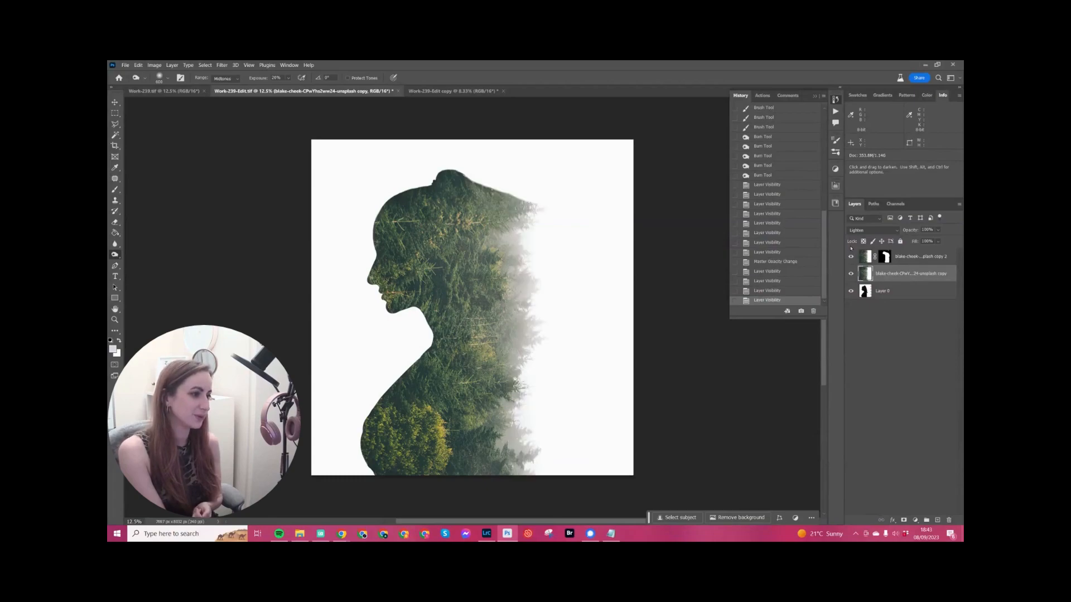